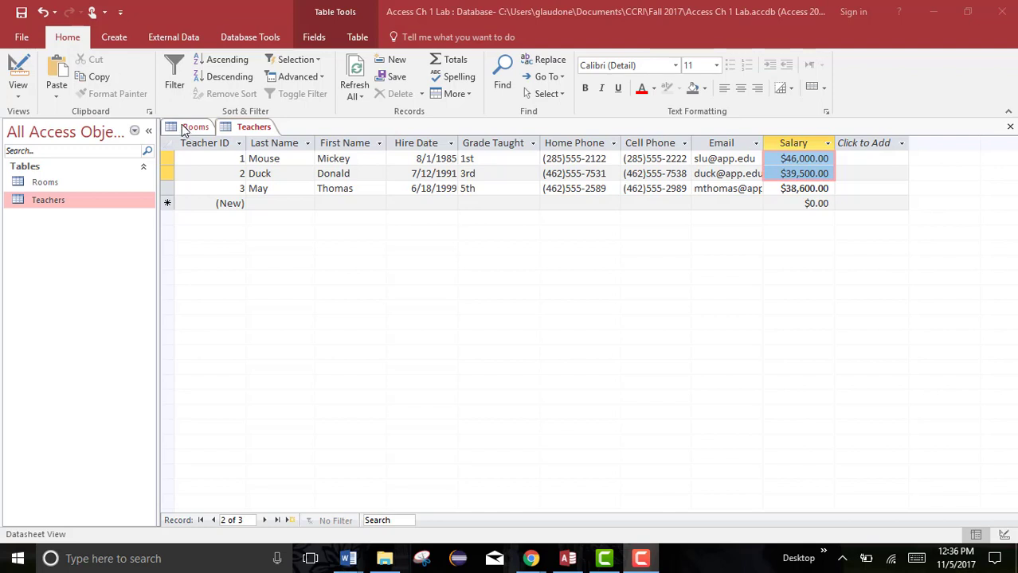
Close all open tables, saving the layout changes to the Rooms table.
{"action": "right_click", "coordinate": [246, 130]}
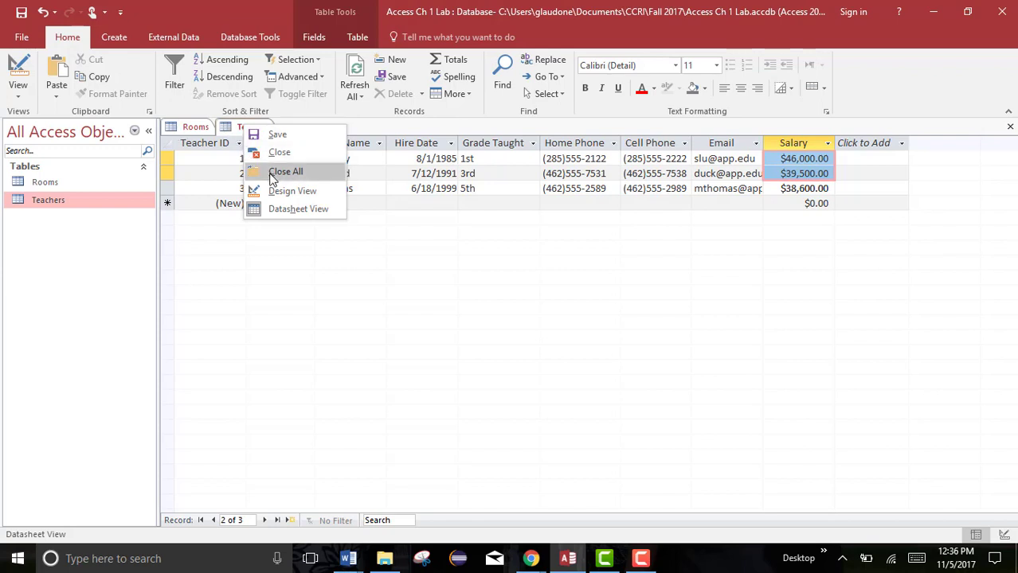
{"action": "left_click", "coordinate": [285, 172]}
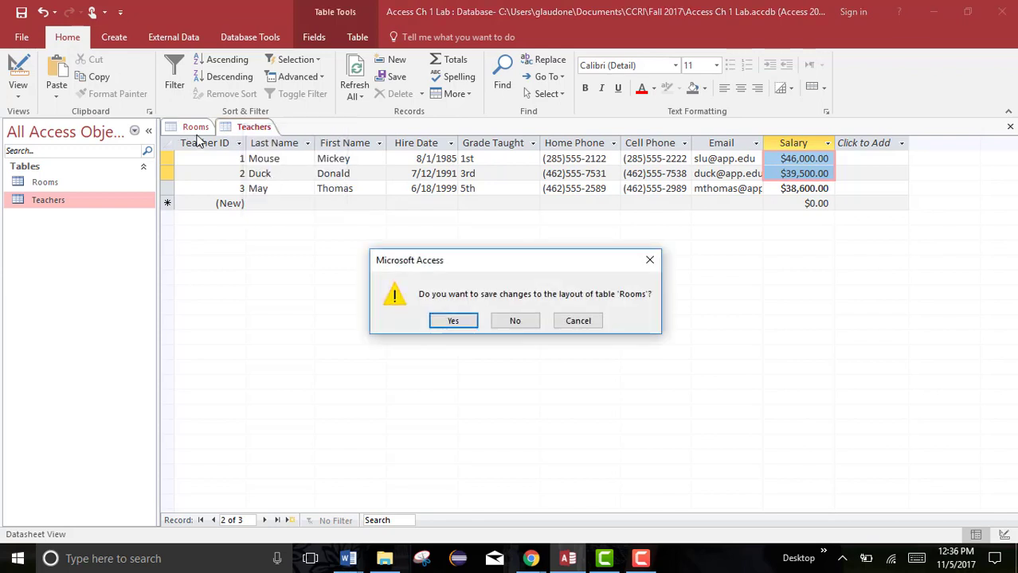
{"action": "left_click", "coordinate": [449, 322]}
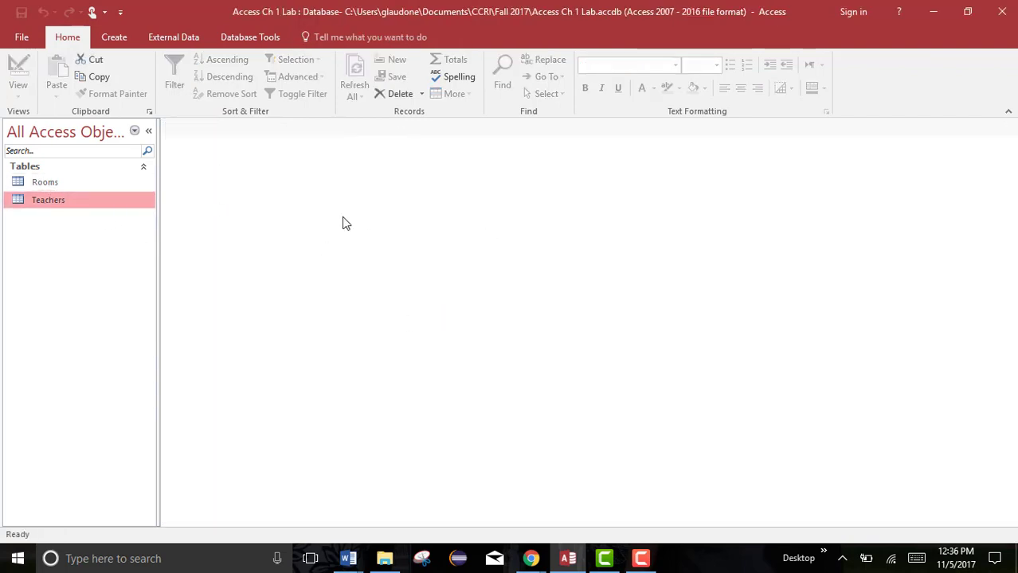
{"action": "double_click", "coordinate": [44, 205]}
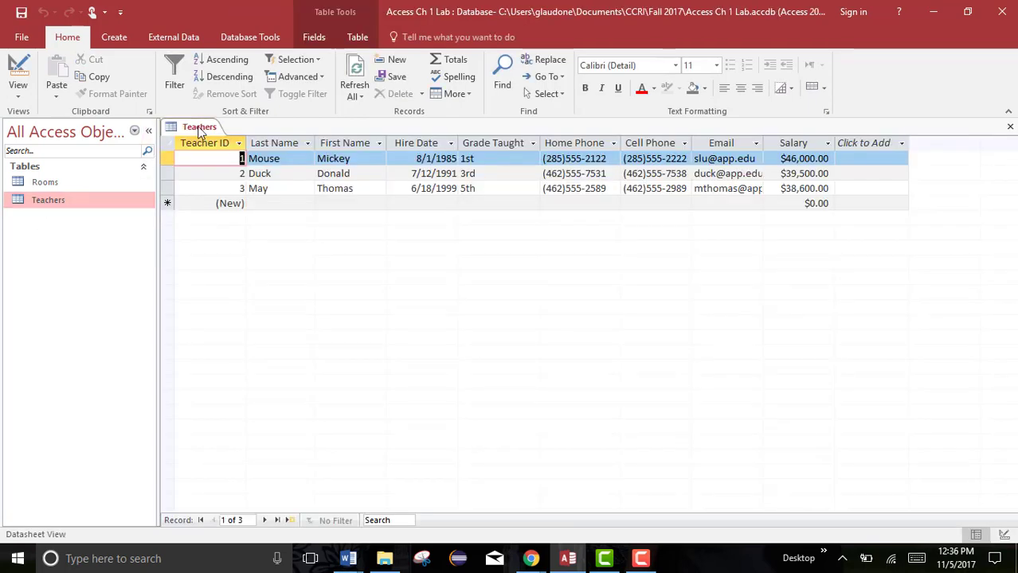
{"action": "right_click", "coordinate": [202, 128]}
{"action": "left_click", "coordinate": [231, 154]}
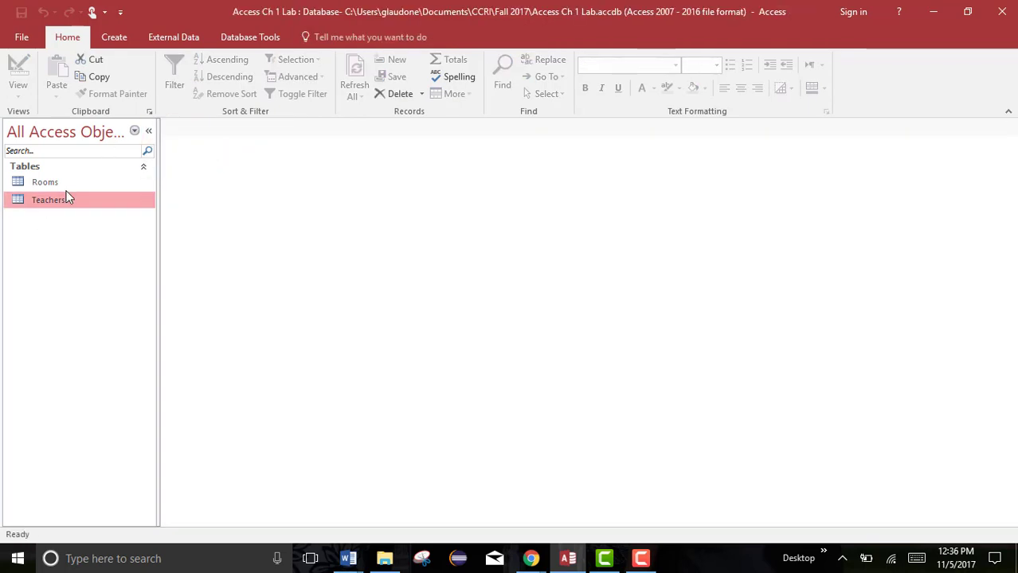
{"action": "right_click", "coordinate": [53, 206]}
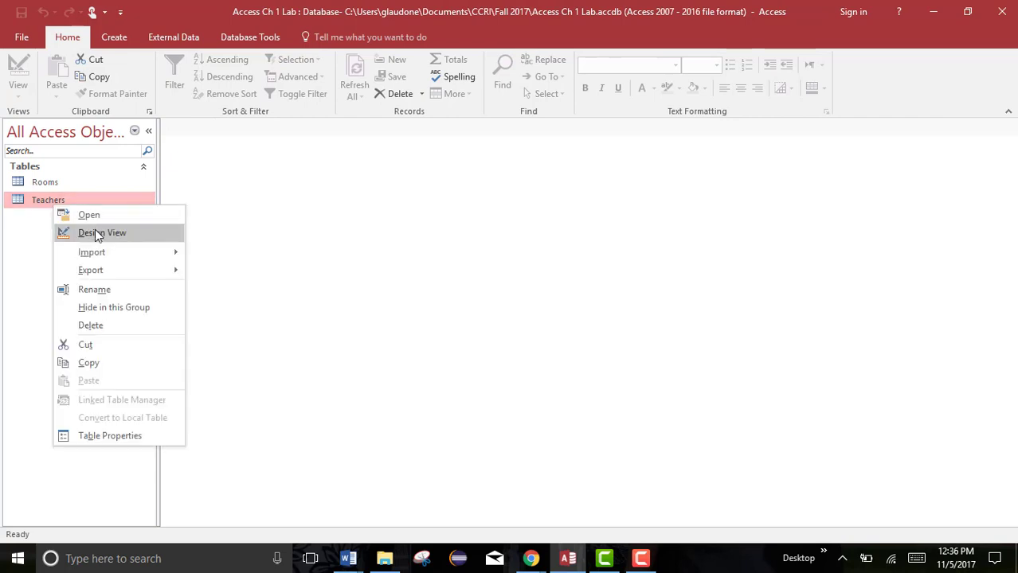
{"action": "left_click", "coordinate": [386, 197]}
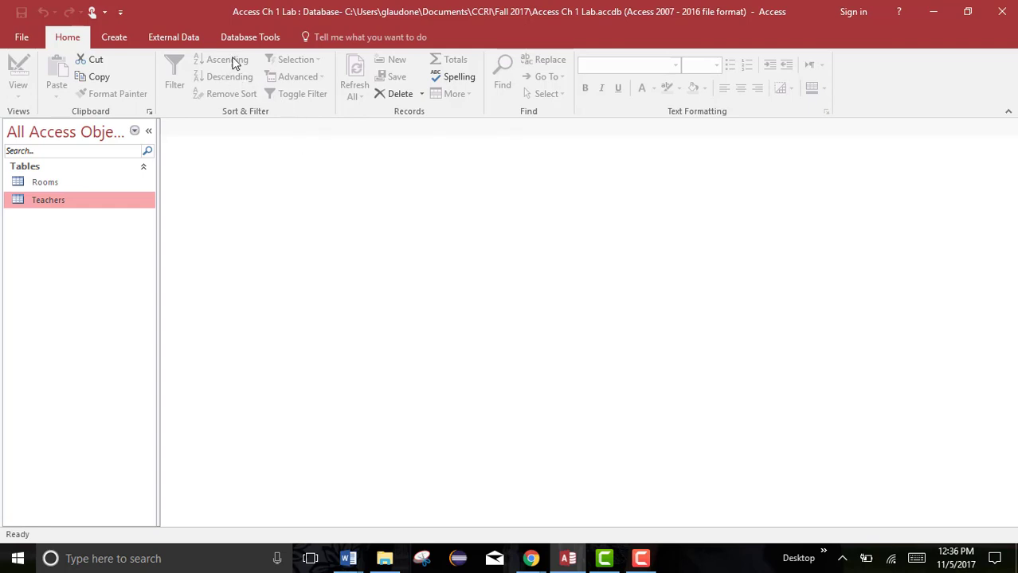
Open the Relationships window and add the Rooms and Teachers tables to it.
{"action": "left_click", "coordinate": [255, 39]}
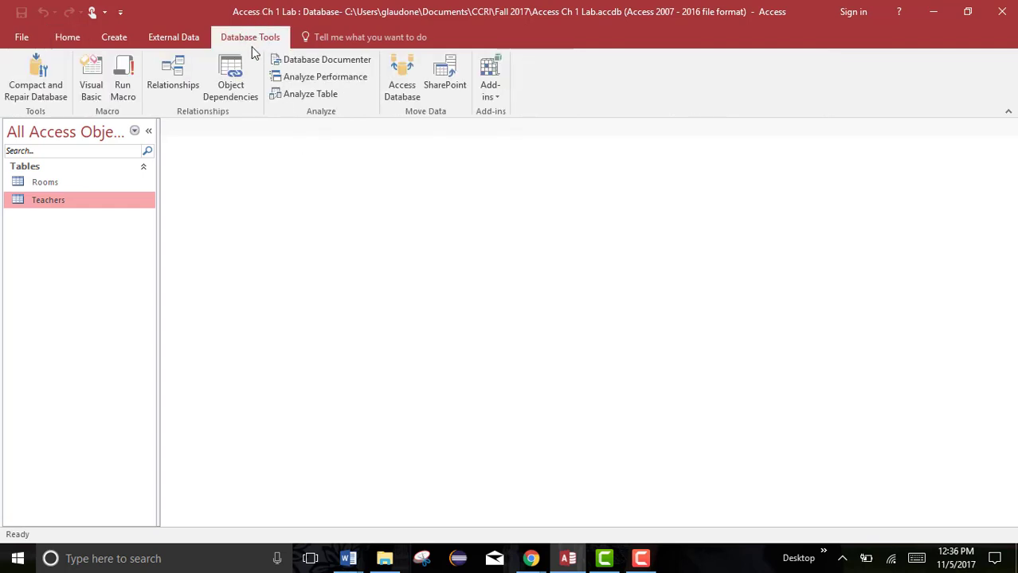
{"action": "left_click", "coordinate": [175, 73]}
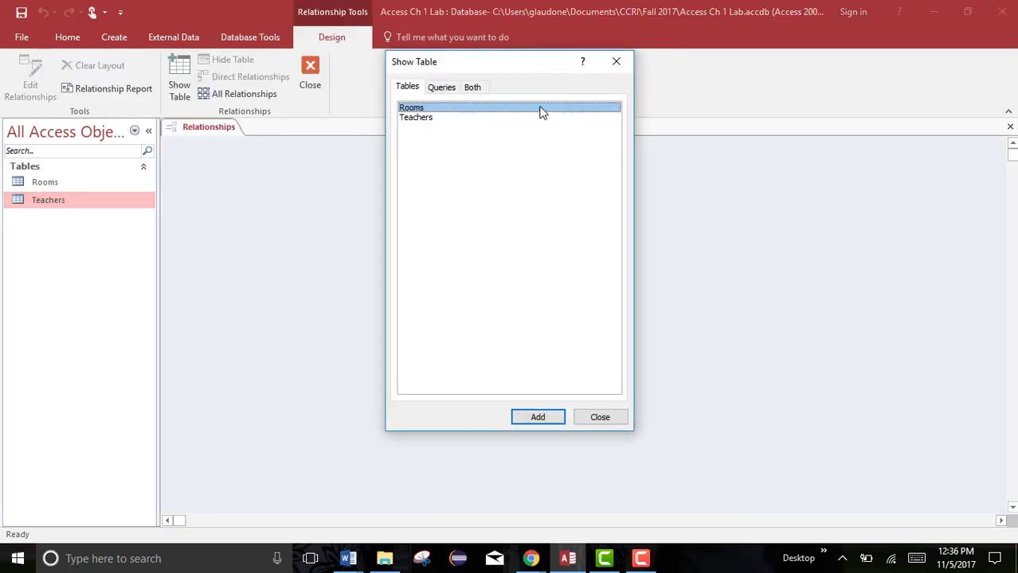
{"action": "left_click_drag", "start_coordinate": [490, 64], "coordinate": [712, 100]}
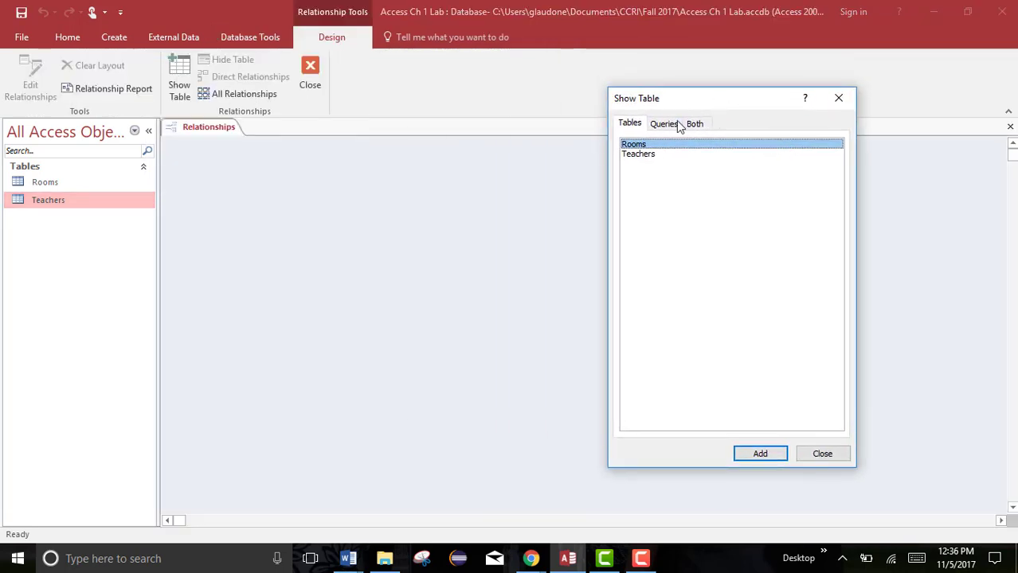
{"action": "double_click", "coordinate": [632, 146]}
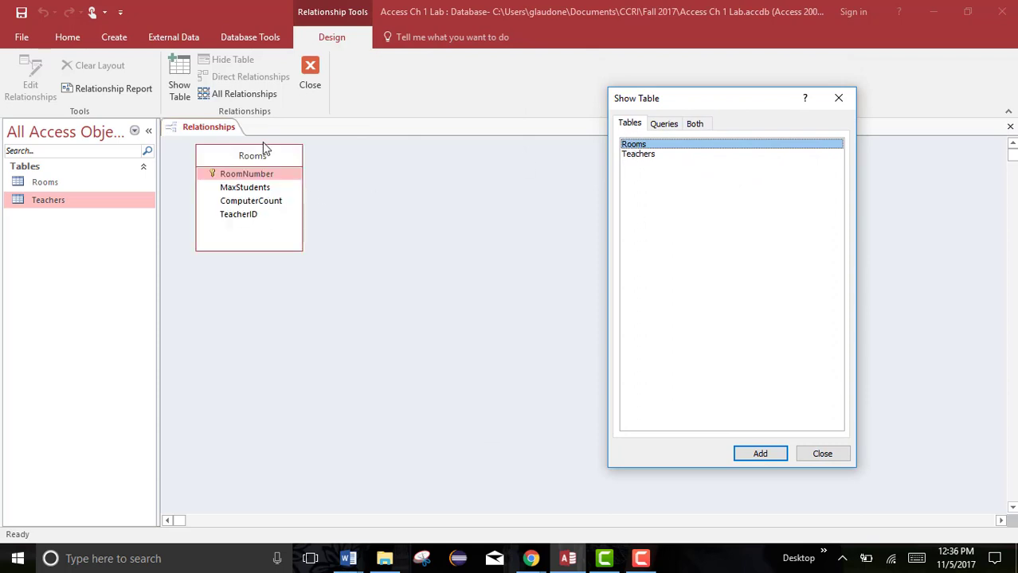
{"action": "left_click", "coordinate": [653, 154]}
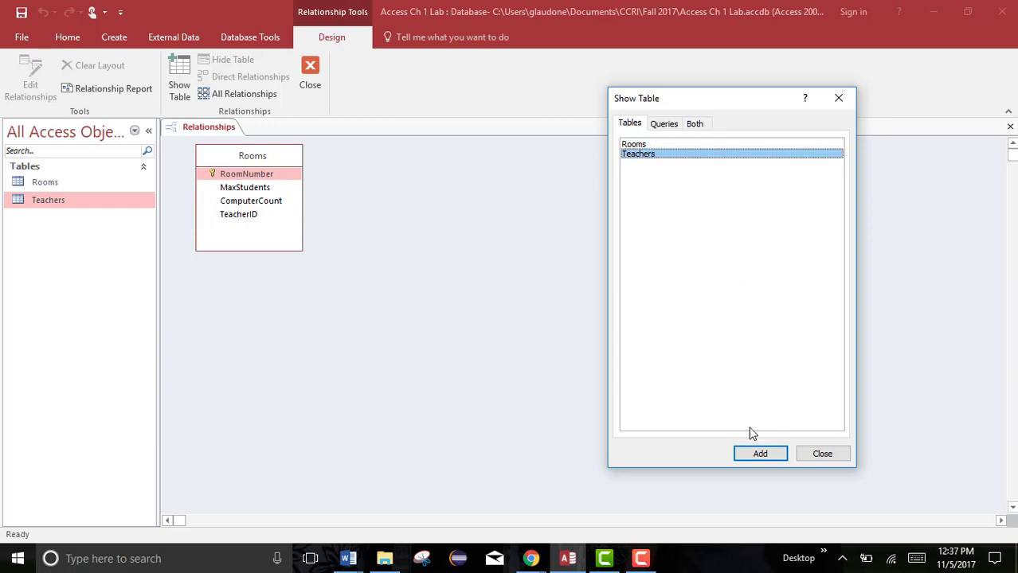
{"action": "left_click", "coordinate": [759, 456]}
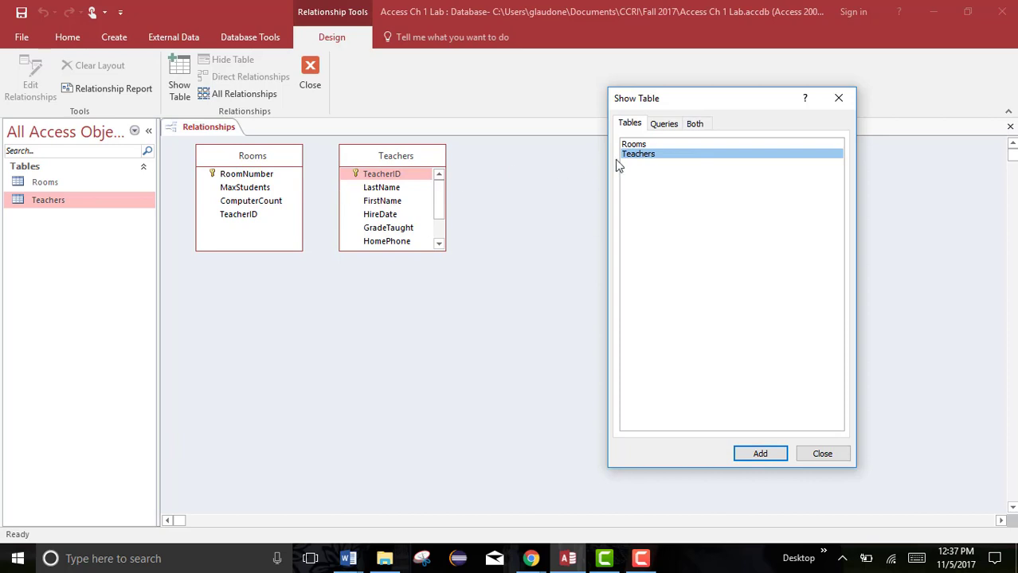
Close the Show Table dialog and delete the accidentally added second copy of Teachers.
{"action": "double_click", "coordinate": [637, 155]}
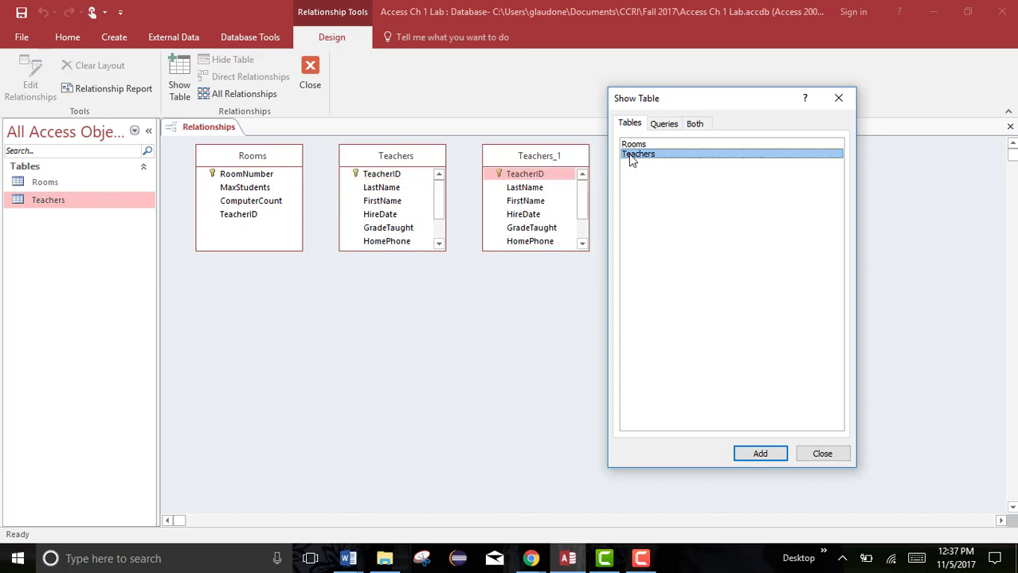
{"action": "left_click", "coordinate": [838, 98]}
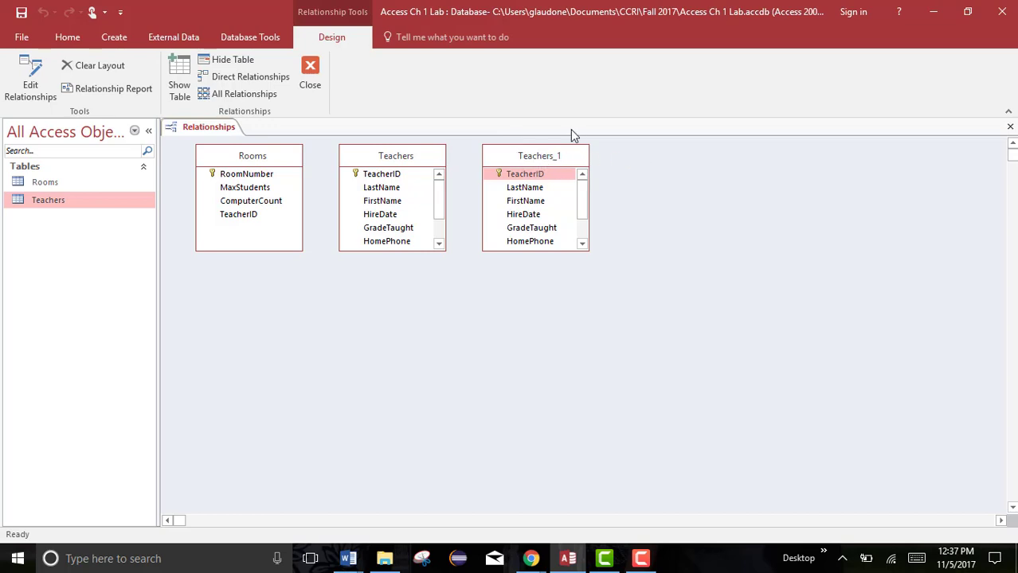
{"action": "key", "text": "Delete"}
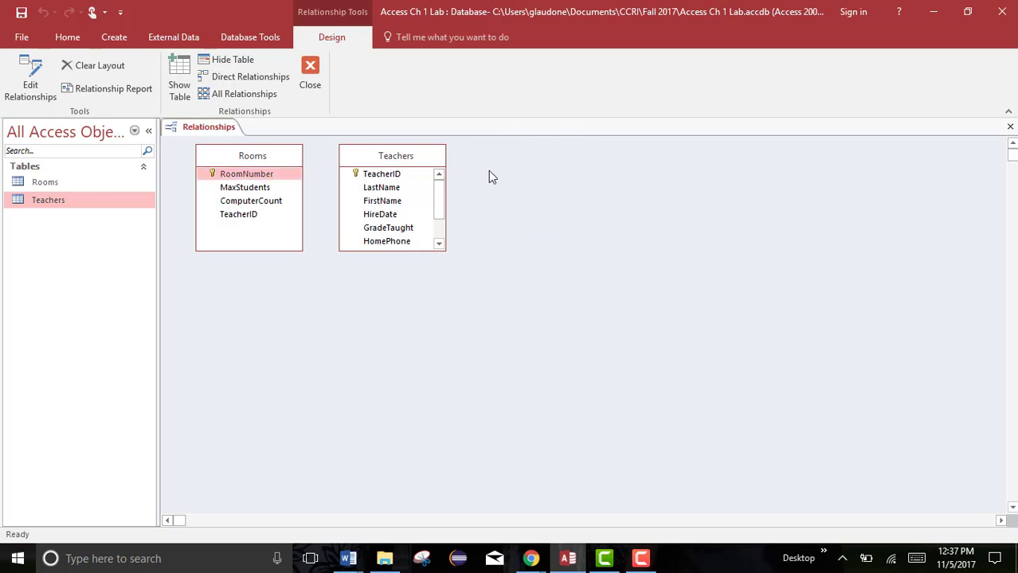
Enlarge the Rooms and Teachers field lists and move Teachers so all its fields show.
{"action": "left_click", "coordinate": [41, 184]}
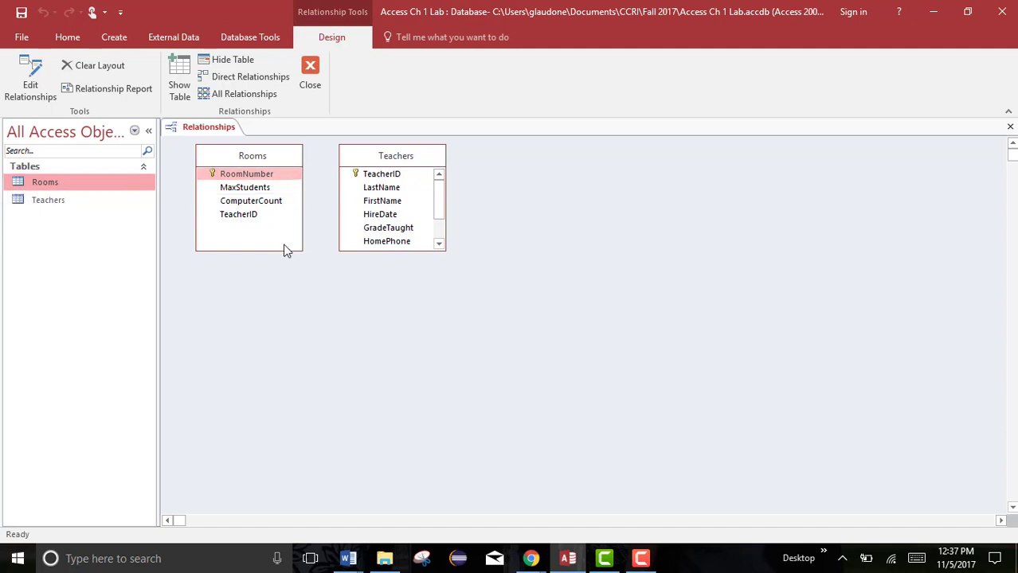
{"action": "left_click_drag", "start_coordinate": [286, 250], "coordinate": [291, 276]}
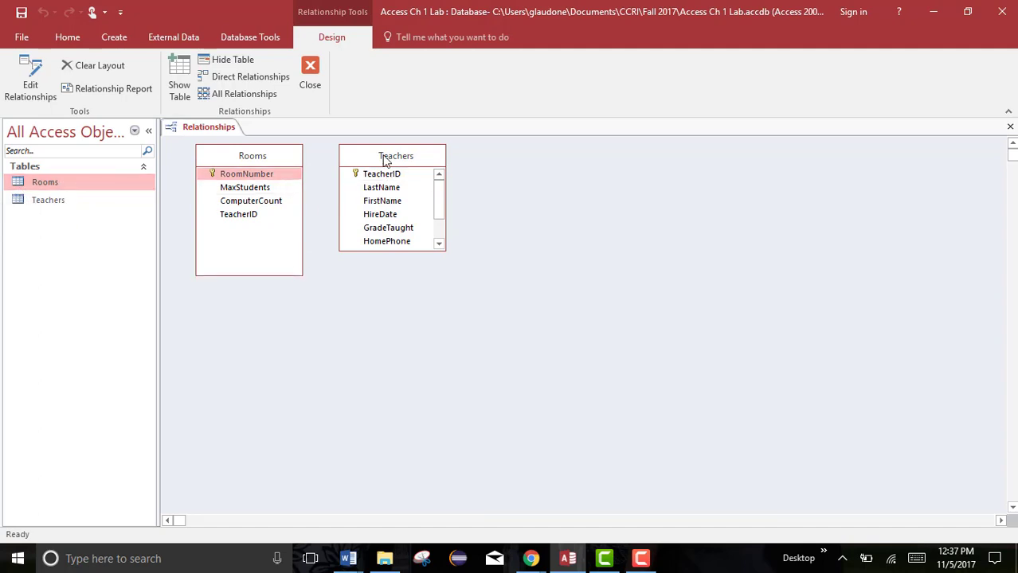
{"action": "left_click_drag", "start_coordinate": [384, 159], "coordinate": [423, 155]}
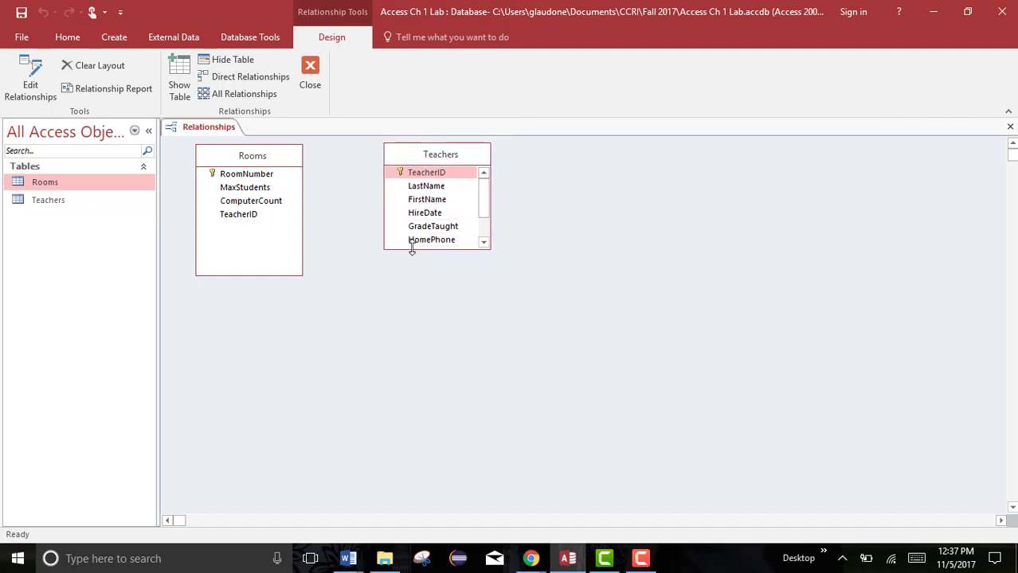
{"action": "left_click_drag", "start_coordinate": [411, 249], "coordinate": [406, 306]}
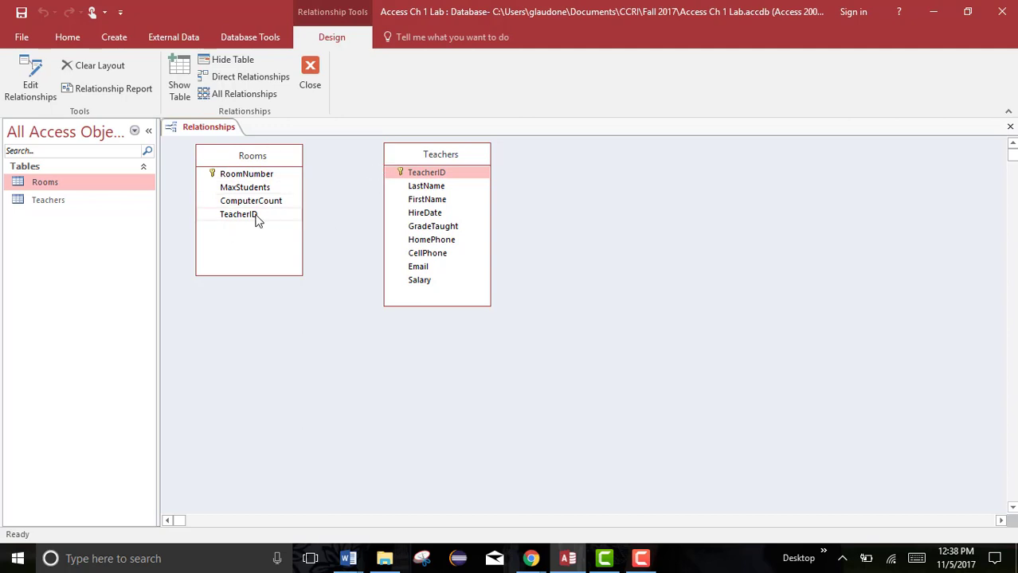
Link Rooms' TeacherID to Teachers' TeacherID, enforcing referential integrity with cascade update and cascade delete.
{"action": "left_click_drag", "start_coordinate": [256, 220], "coordinate": [413, 176]}
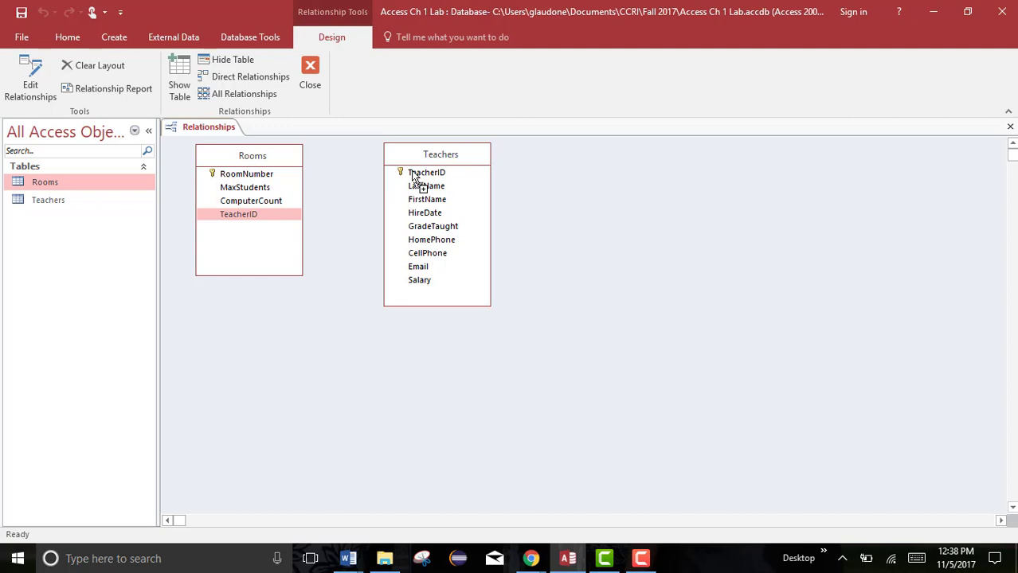
{"action": "left_click_drag", "start_coordinate": [412, 175], "coordinate": [412, 178]}
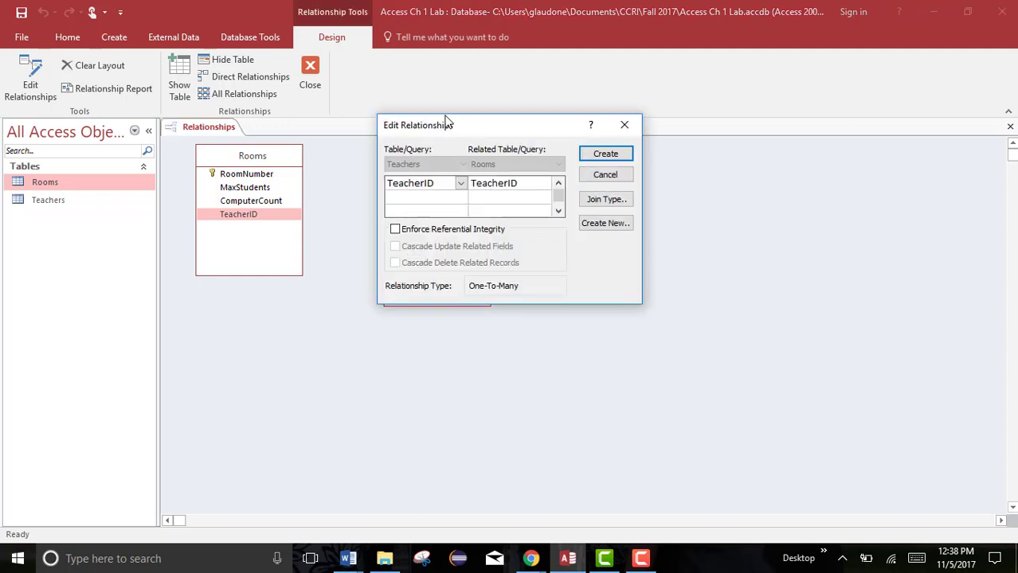
{"action": "left_click_drag", "start_coordinate": [447, 123], "coordinate": [365, 214]}
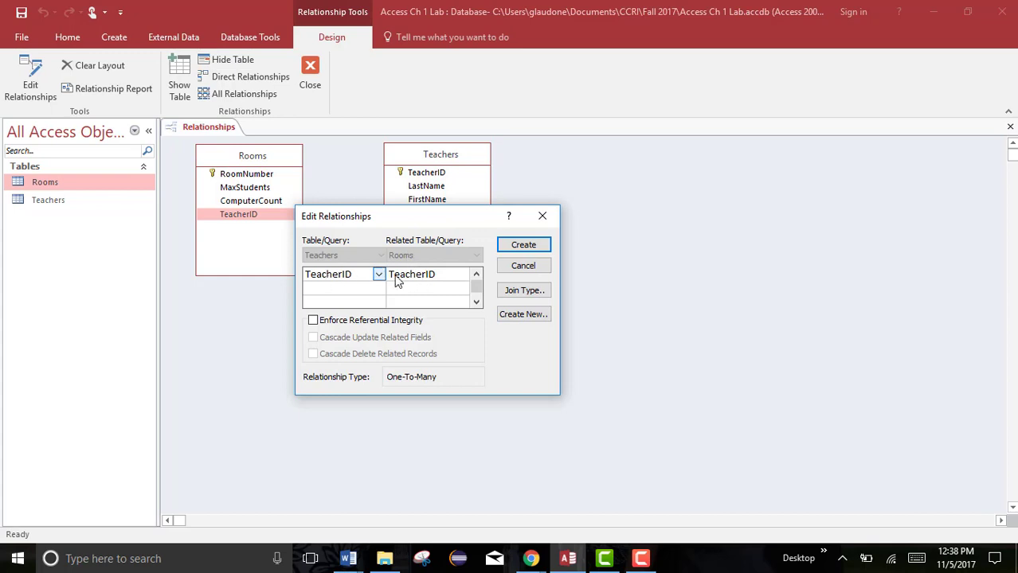
{"action": "left_click", "coordinate": [313, 321]}
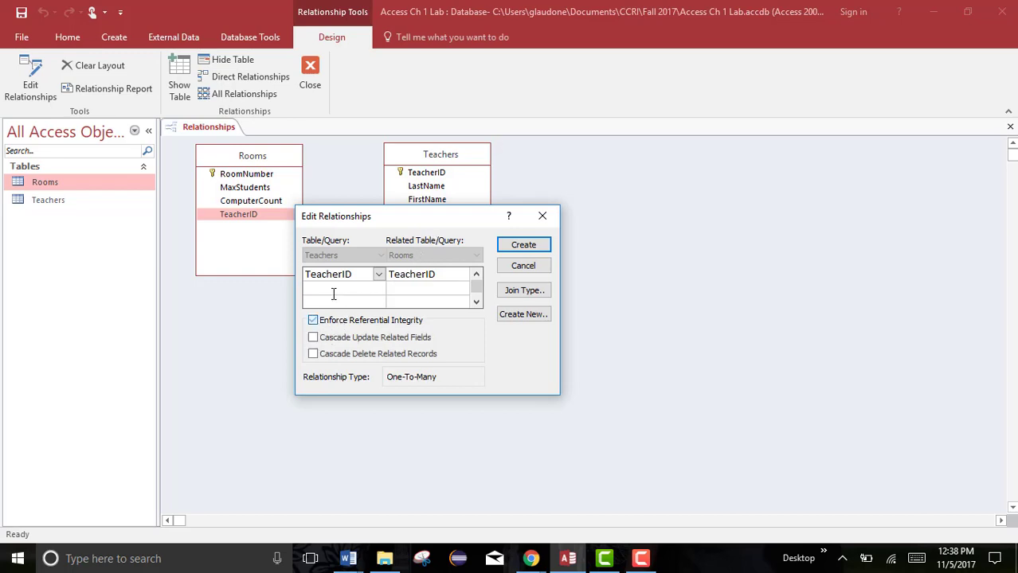
{"action": "left_click_drag", "start_coordinate": [393, 219], "coordinate": [624, 222]}
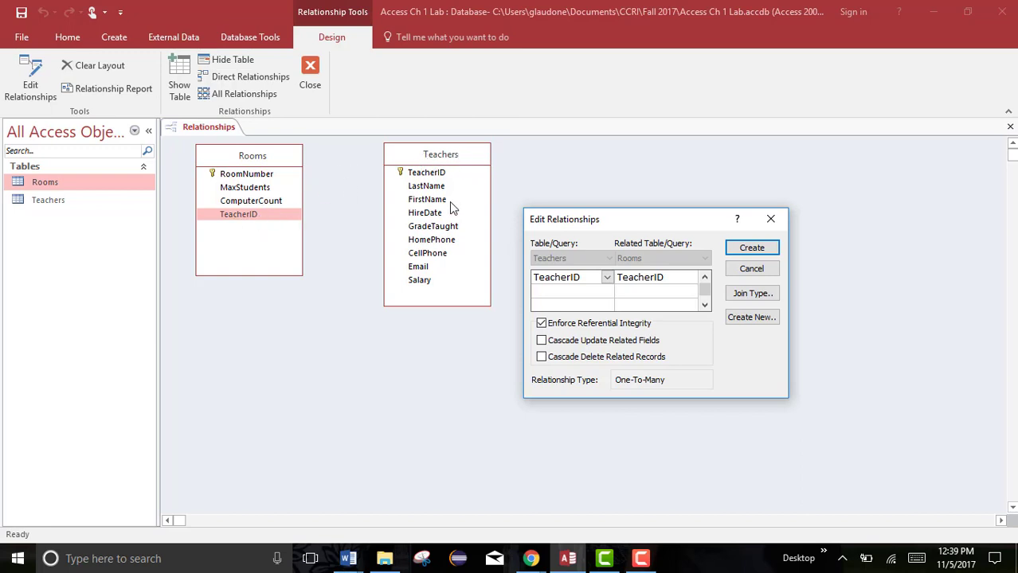
{"action": "left_click", "coordinate": [542, 341]}
{"action": "left_click", "coordinate": [543, 358]}
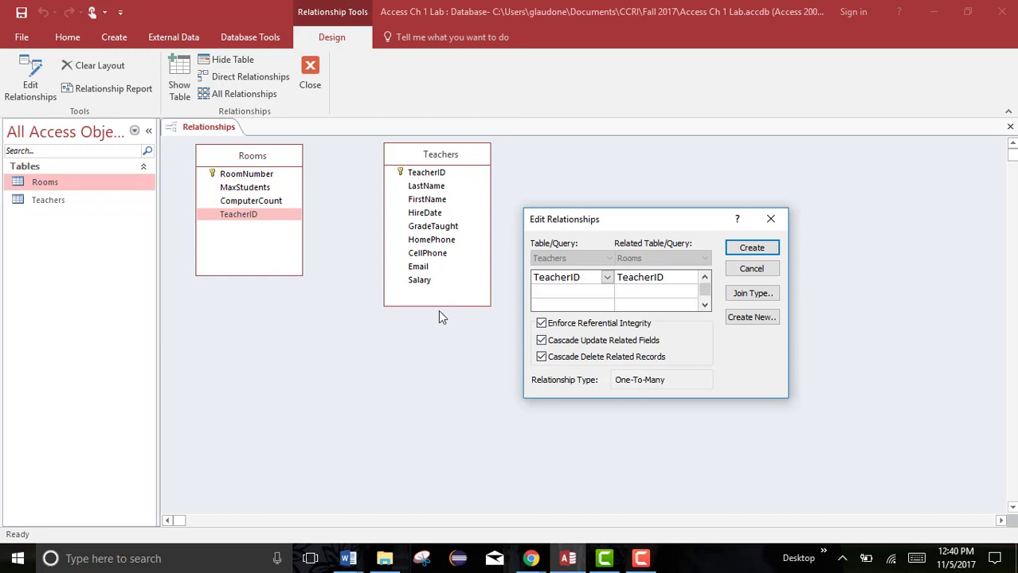
{"action": "left_click", "coordinate": [751, 248]}
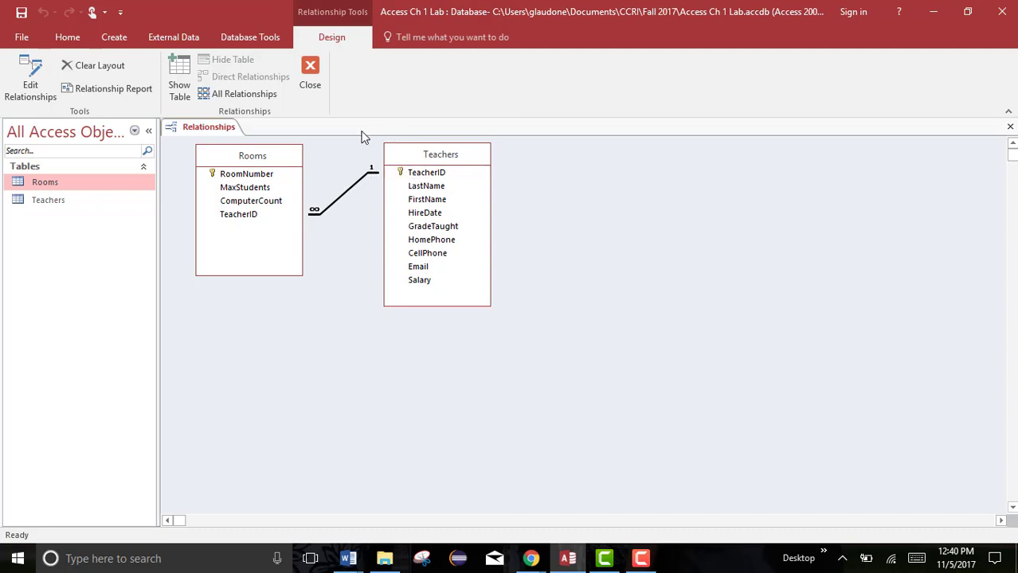
Reopen the TeacherID relationship to review its settings.
{"action": "double_click", "coordinate": [340, 202]}
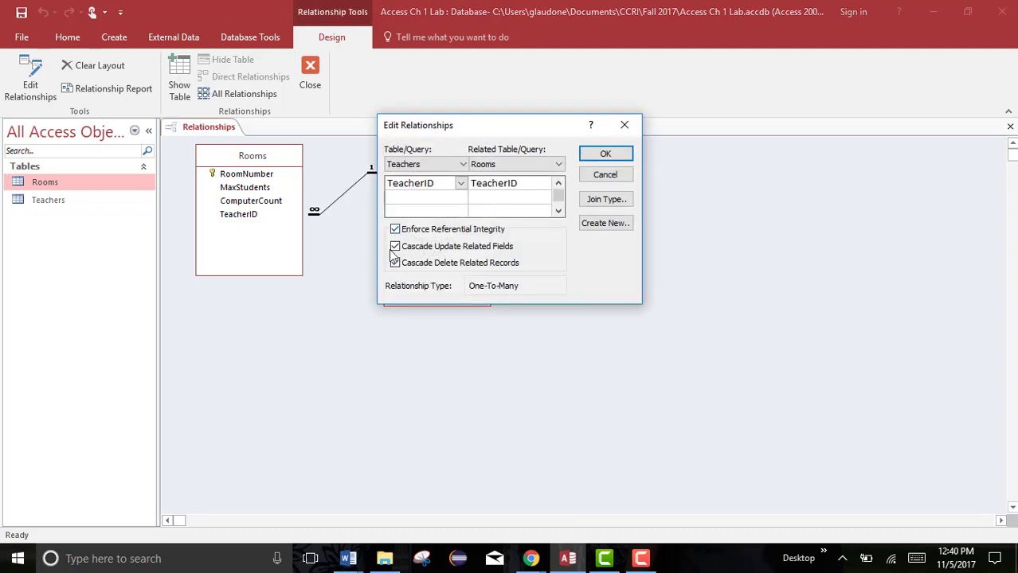
{"action": "left_click", "coordinate": [606, 154]}
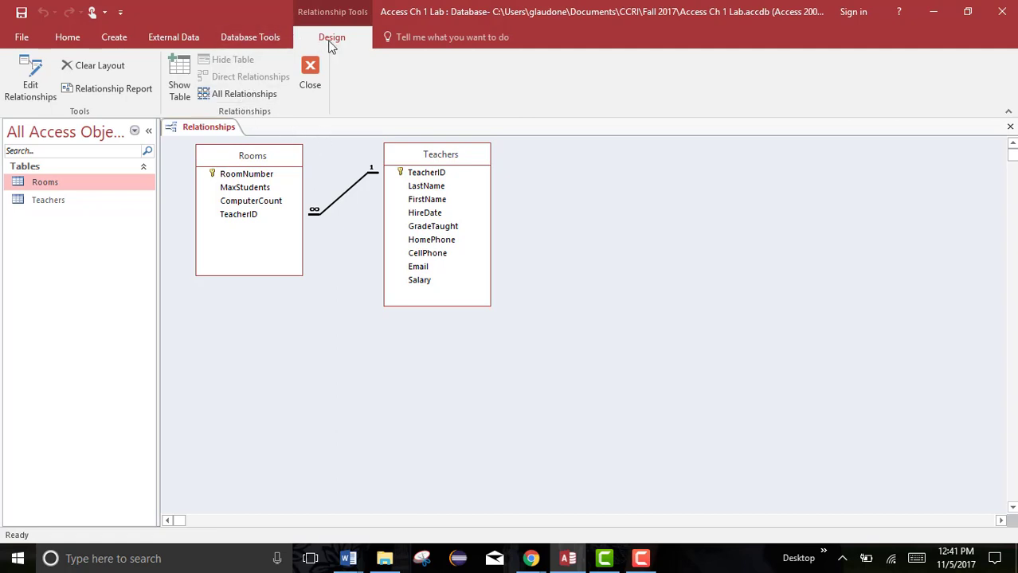
Generate a relationship report and close its print preview to reach design view.
{"action": "left_click", "coordinate": [130, 89]}
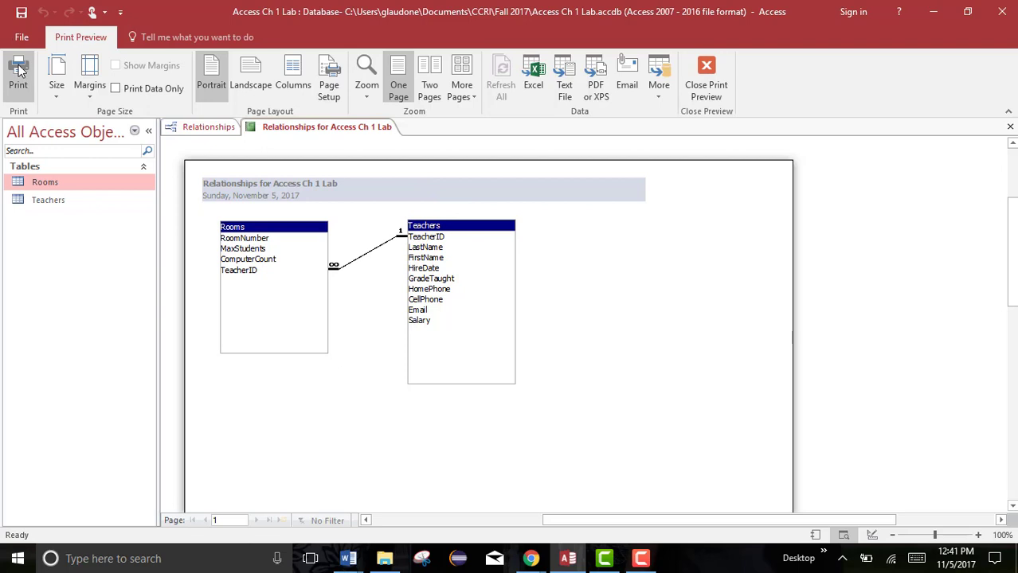
{"action": "left_click", "coordinate": [708, 73]}
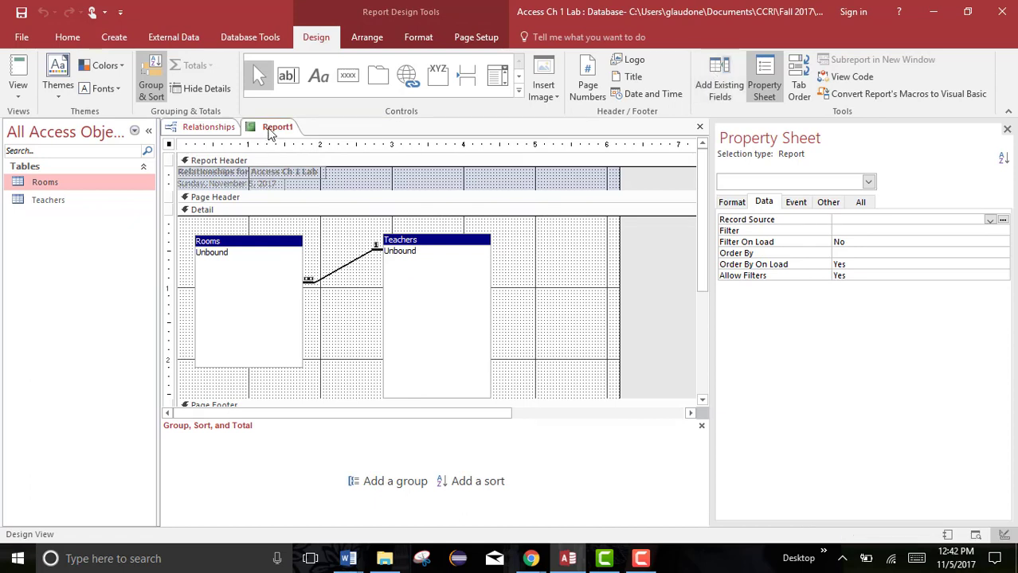
Save the report as Relationships for Access Ch 1 Lab.
{"action": "right_click", "coordinate": [270, 131]}
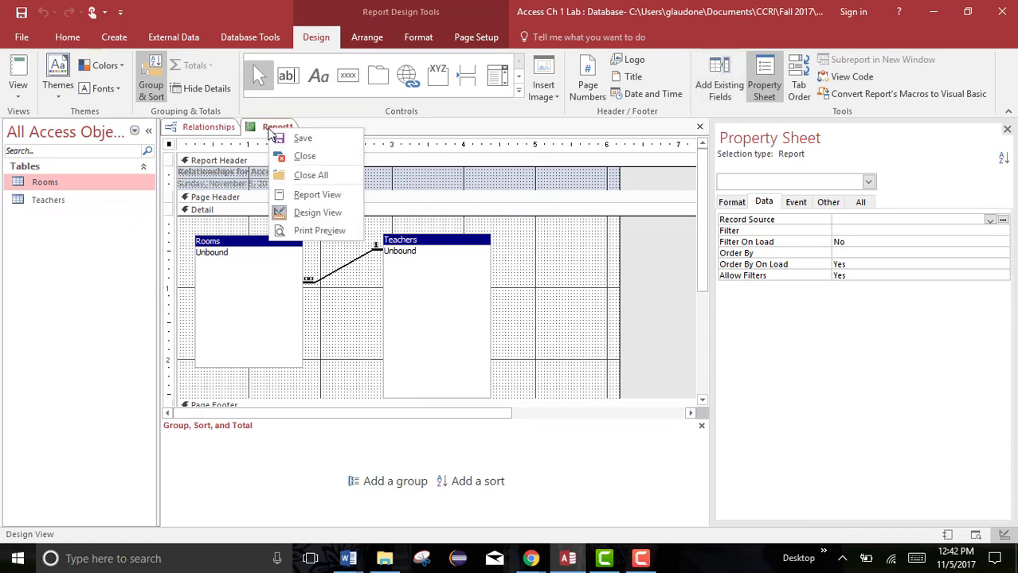
{"action": "left_click", "coordinate": [278, 137]}
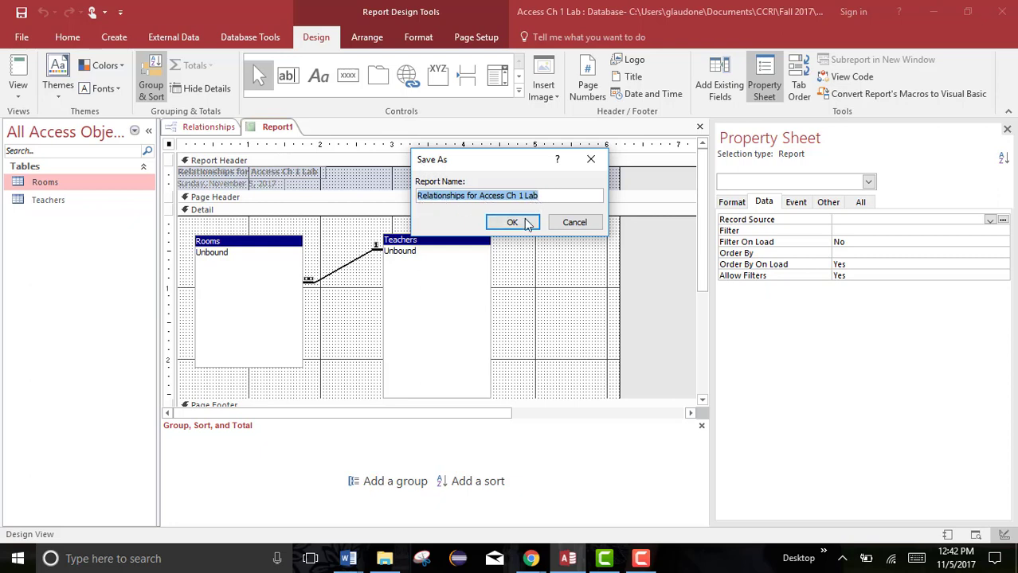
{"action": "left_click", "coordinate": [552, 197]}
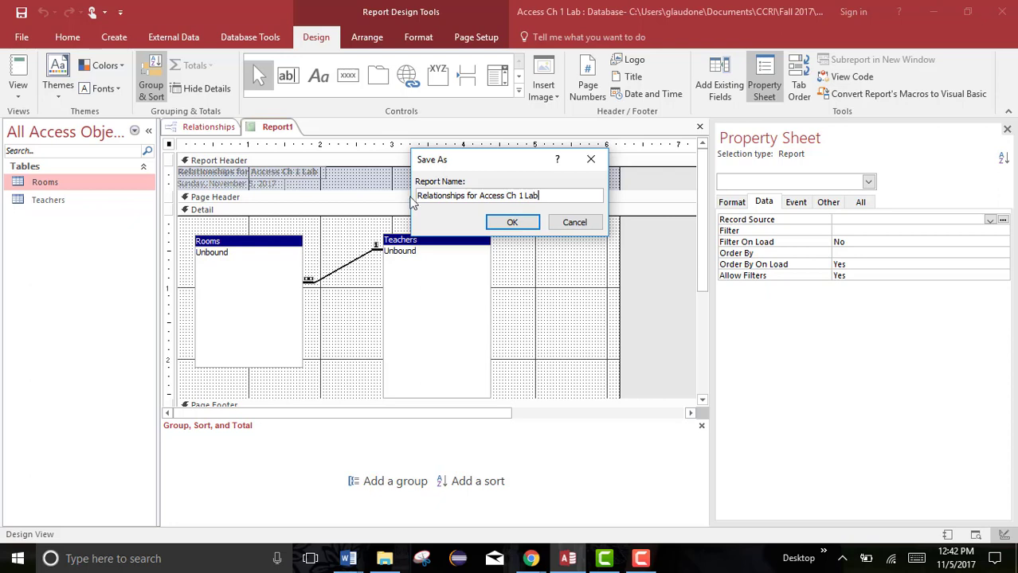
{"action": "left_click", "coordinate": [514, 223]}
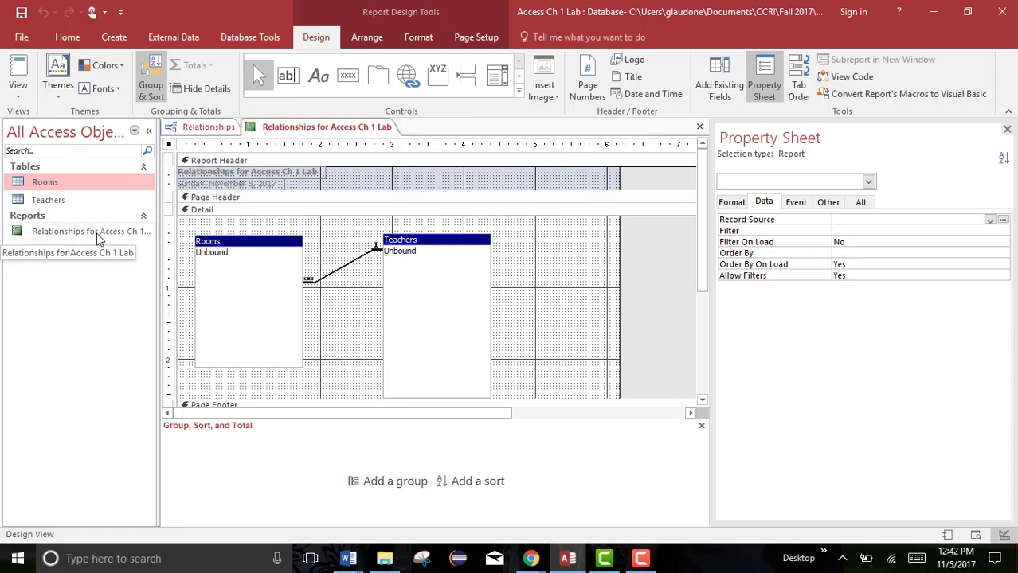
Close the relationship report's design view and the Relationships window.
{"action": "right_click", "coordinate": [285, 130]}
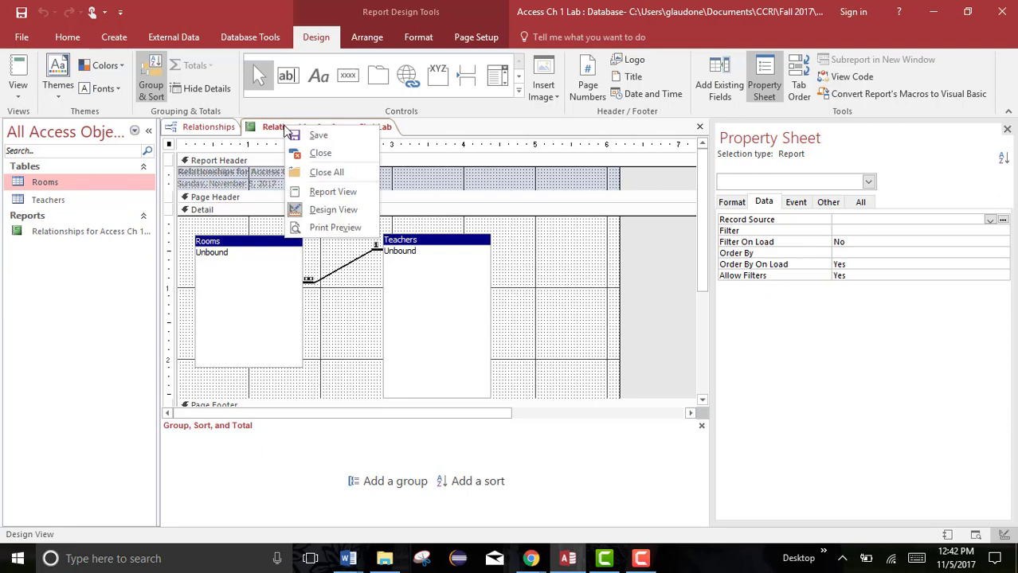
{"action": "left_click", "coordinate": [301, 157]}
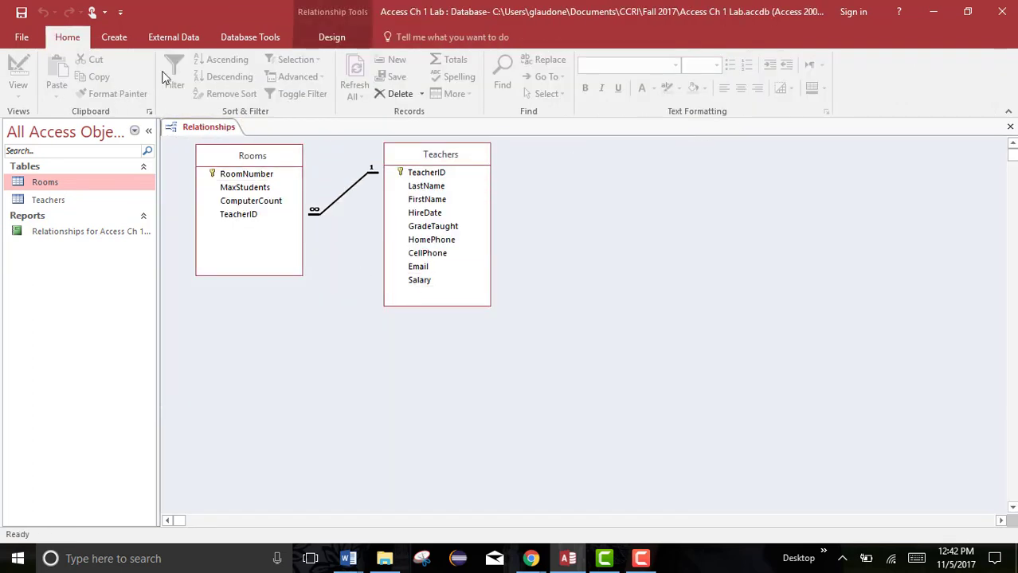
{"action": "left_click", "coordinate": [329, 36]}
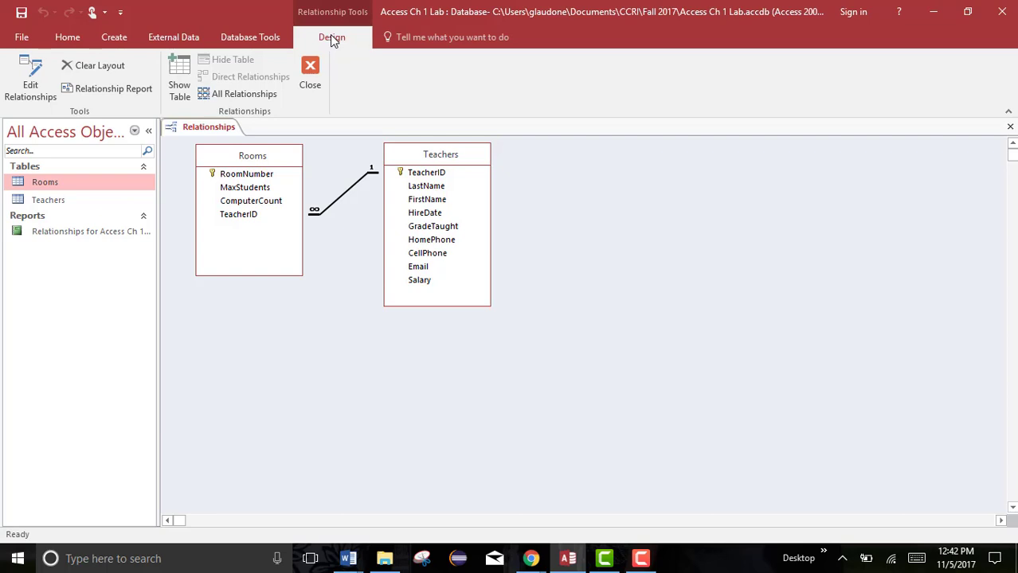
{"action": "left_click", "coordinate": [310, 73]}
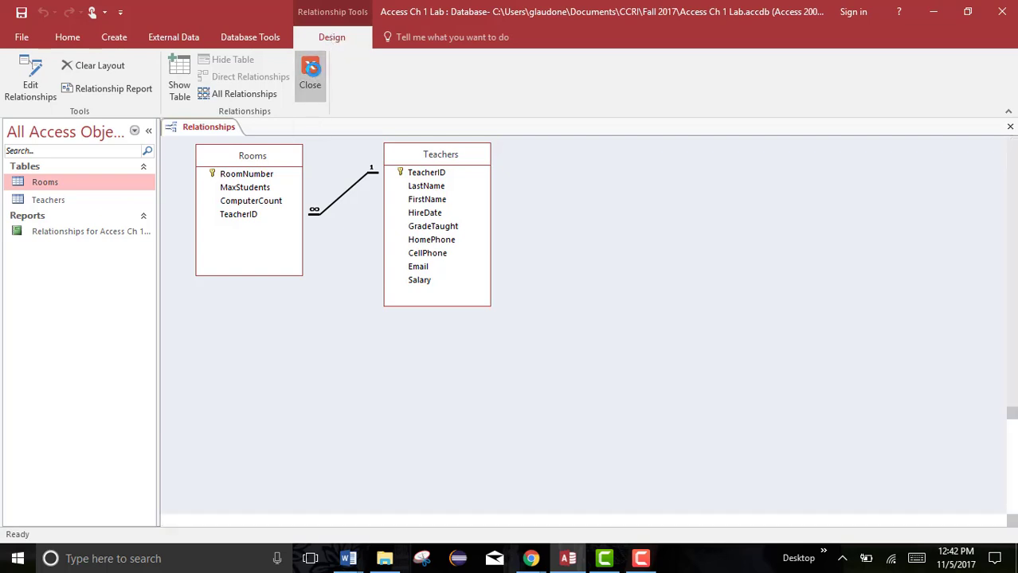
Reopen the Relationships window, review the TeacherID relationship's settings, and close the window again.
{"action": "left_click", "coordinate": [255, 42]}
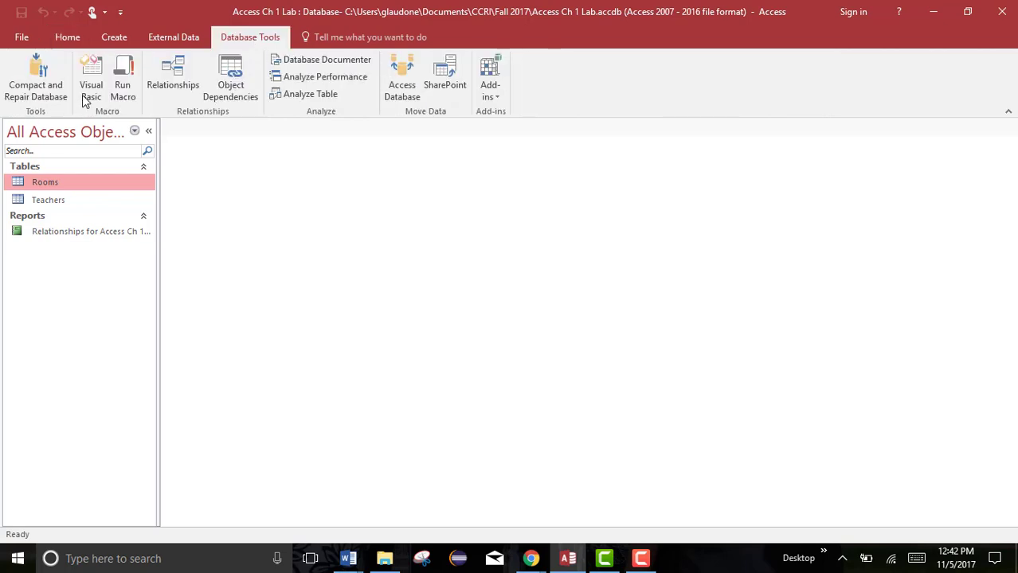
{"action": "left_click", "coordinate": [171, 83]}
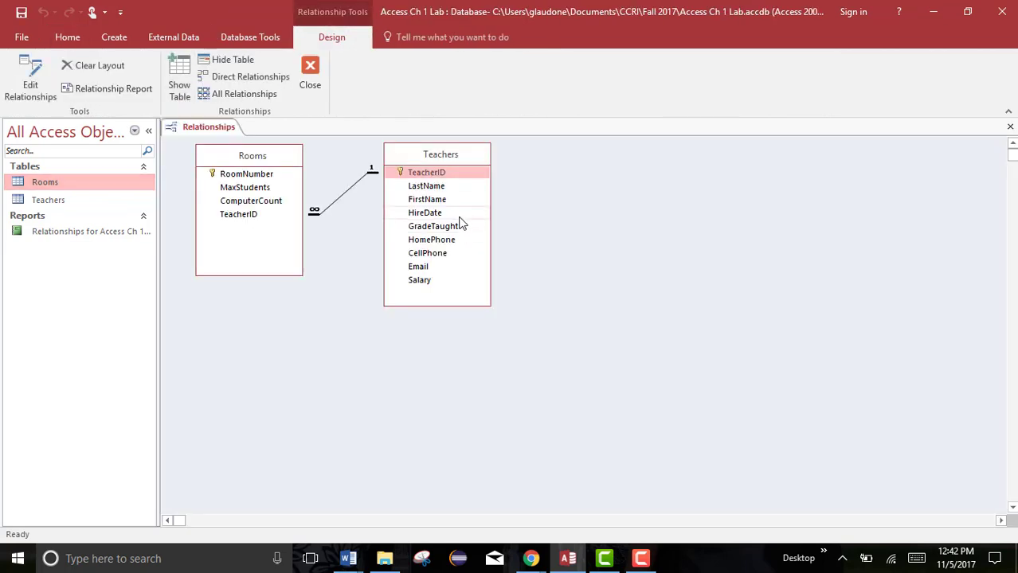
{"action": "double_click", "coordinate": [347, 198]}
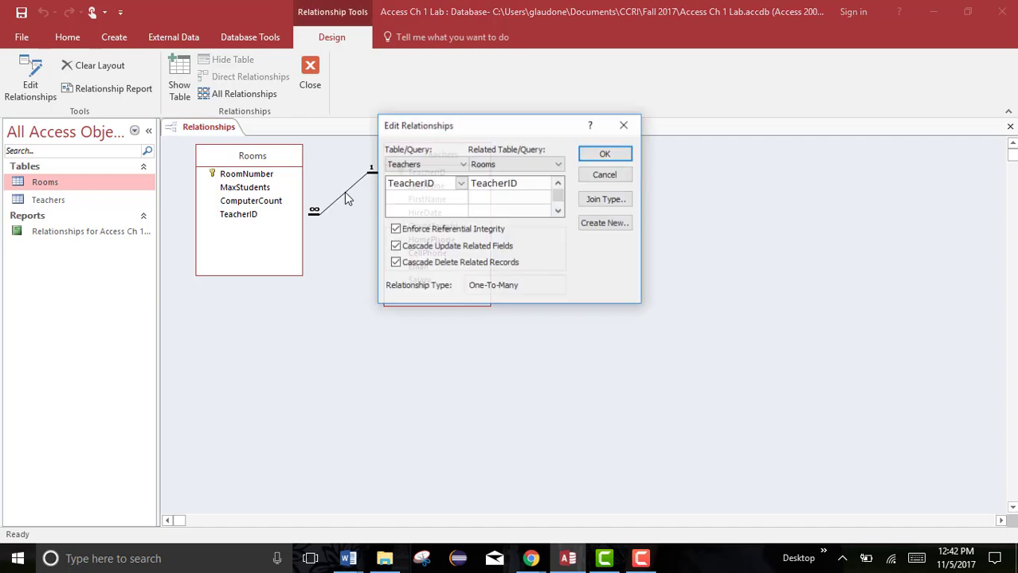
{"action": "left_click", "coordinate": [625, 125]}
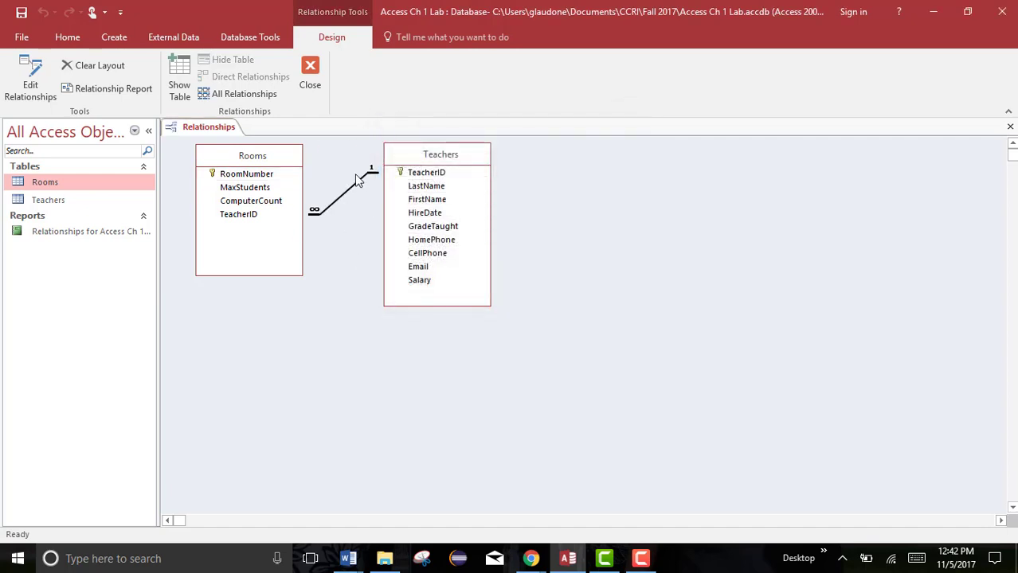
{"action": "left_click", "coordinate": [309, 75]}
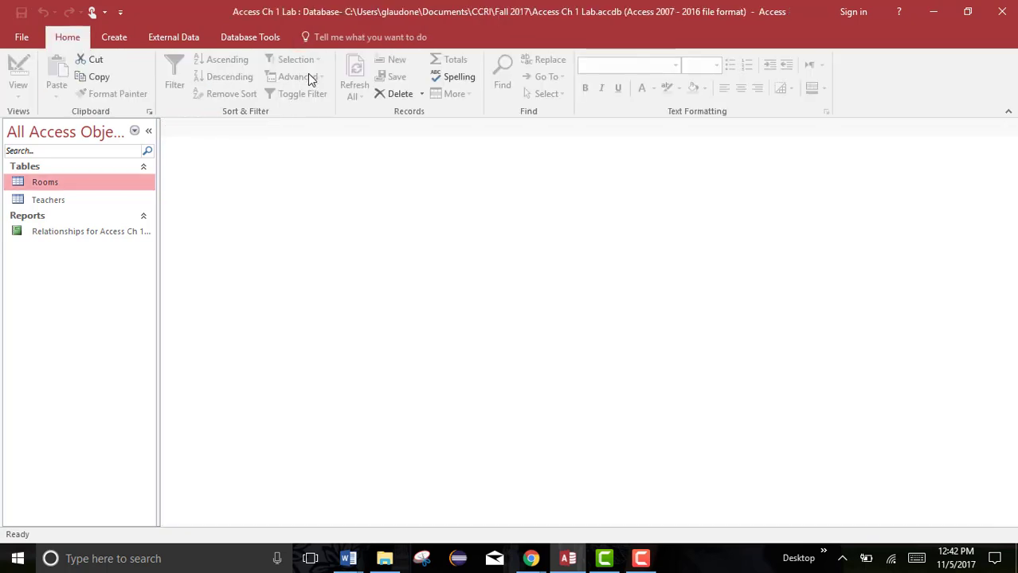